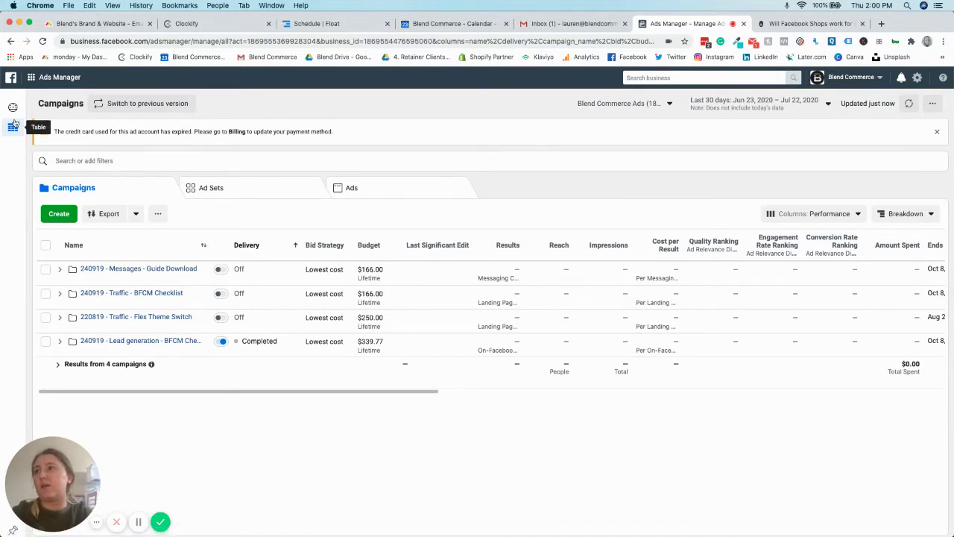
Step: Switch the table to ad sets, then ads, then back to campaigns
{"action": "mouse_move", "coordinate": [13, 218]}
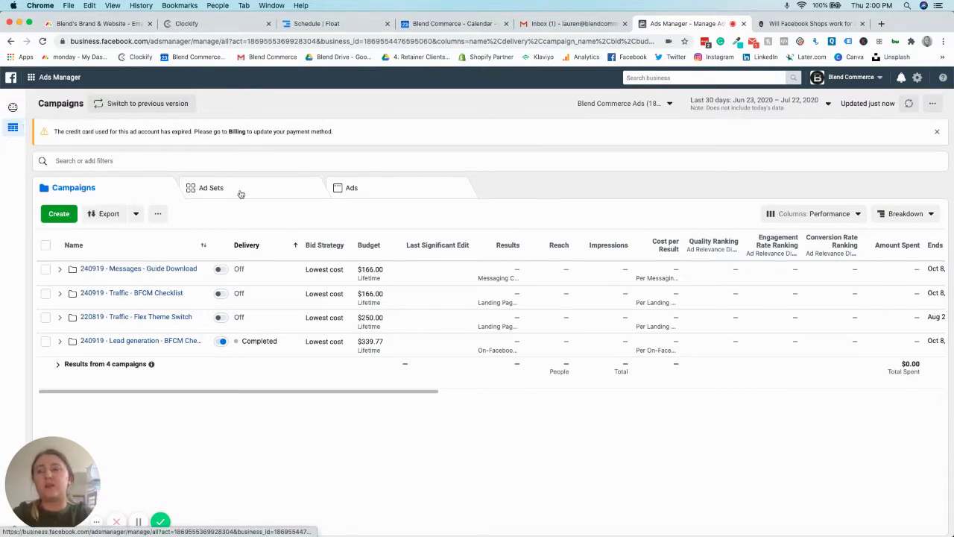
{"action": "left_click", "coordinate": [315, 195]}
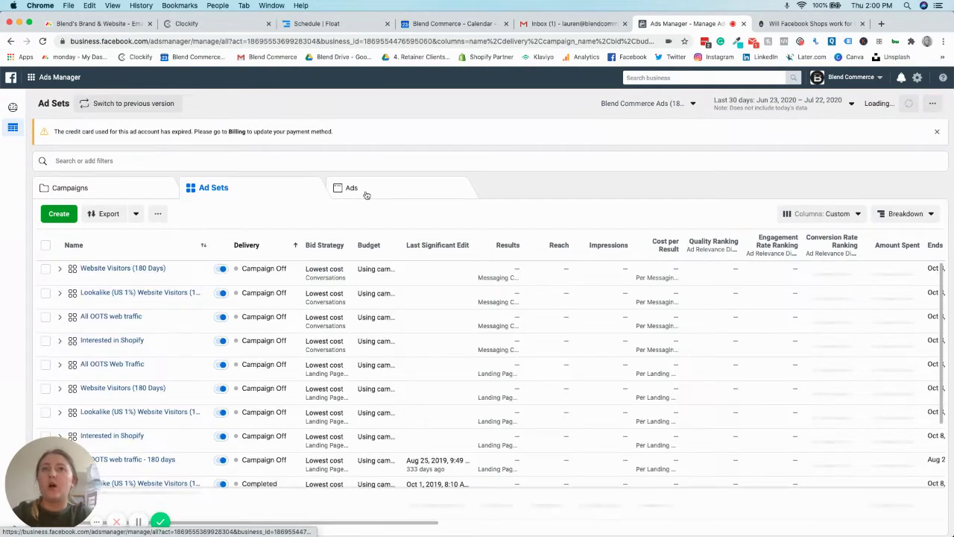
{"action": "left_click", "coordinate": [366, 195]}
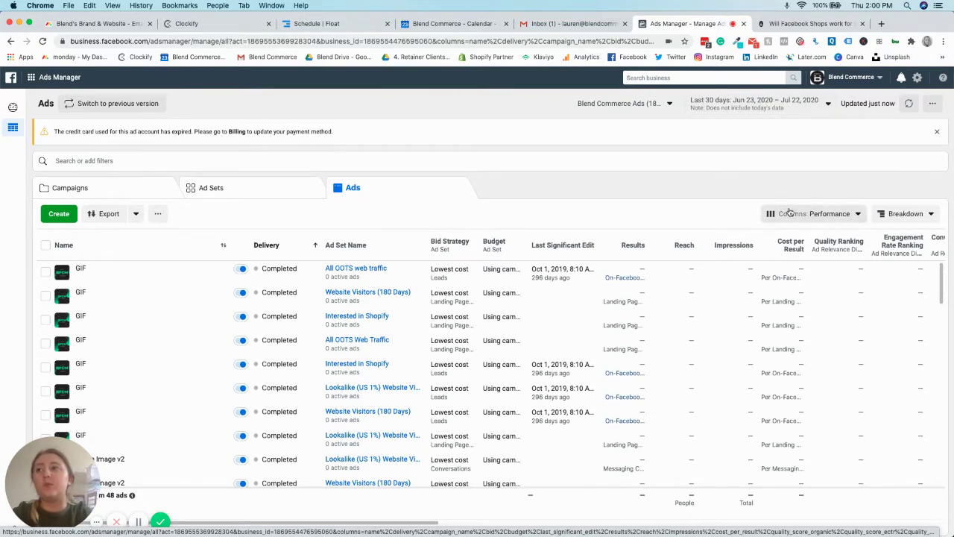
{"action": "left_click", "coordinate": [110, 189]}
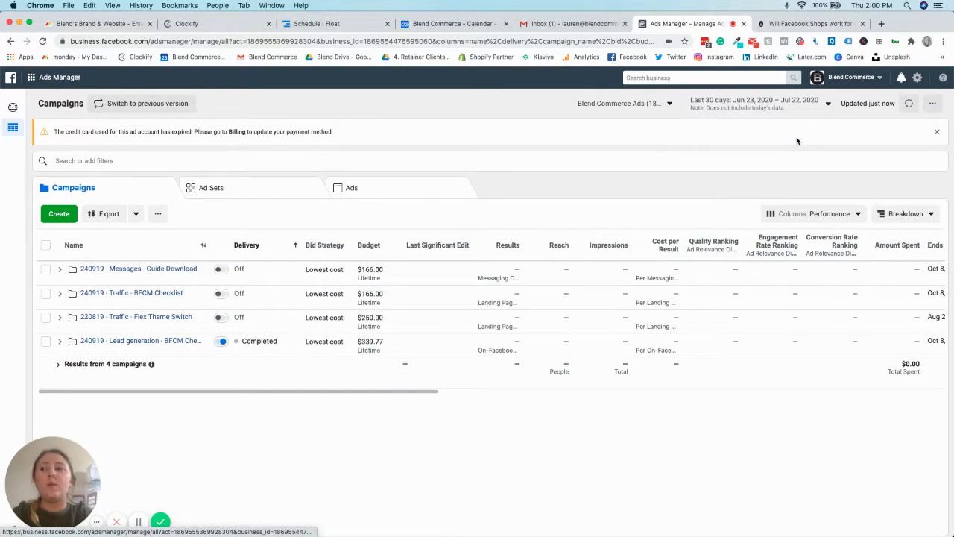
Step: Open the Help panel's Ads Manager Updates feed and browse the weekly updates
{"action": "left_click", "coordinate": [943, 77]}
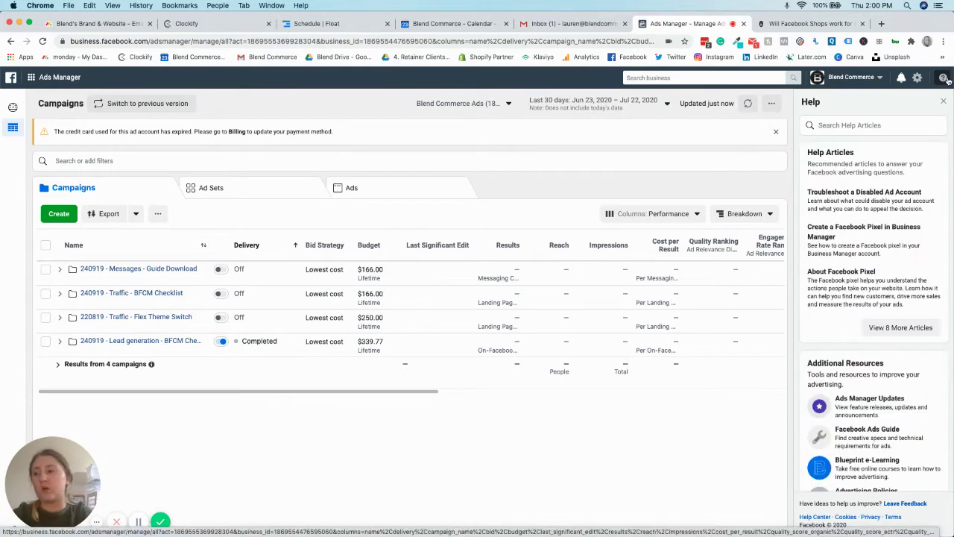
{"action": "left_click", "coordinate": [855, 402]}
{"action": "scroll", "coordinate": [869, 307], "scroll_direction": "down", "scroll_amount": 8}
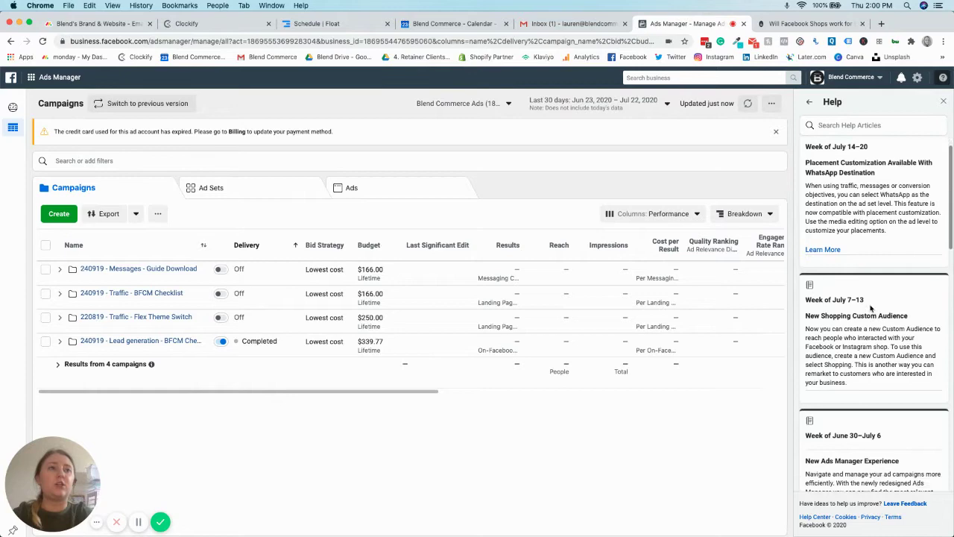
{"action": "scroll", "coordinate": [870, 305], "scroll_direction": "down", "scroll_amount": 8}
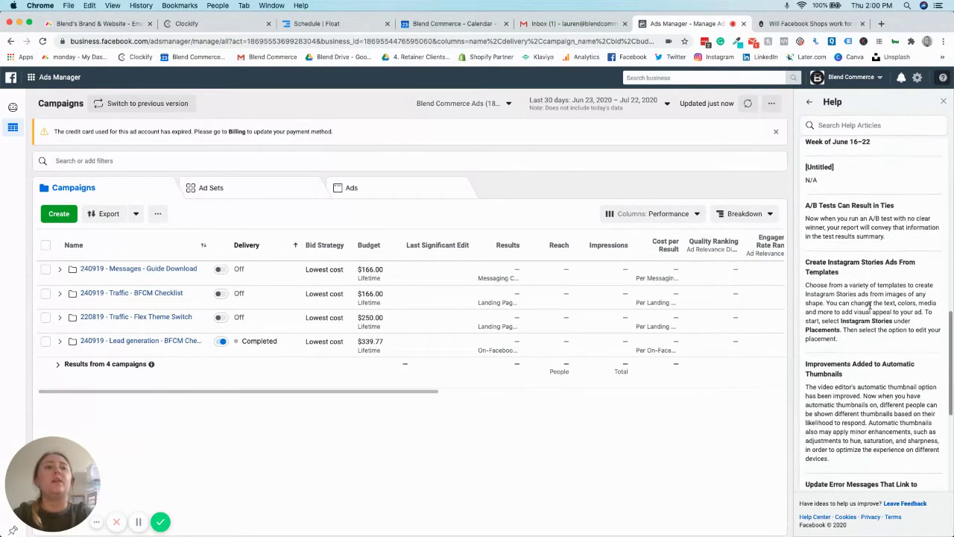
{"action": "scroll", "coordinate": [869, 305], "scroll_direction": "up", "scroll_amount": 15}
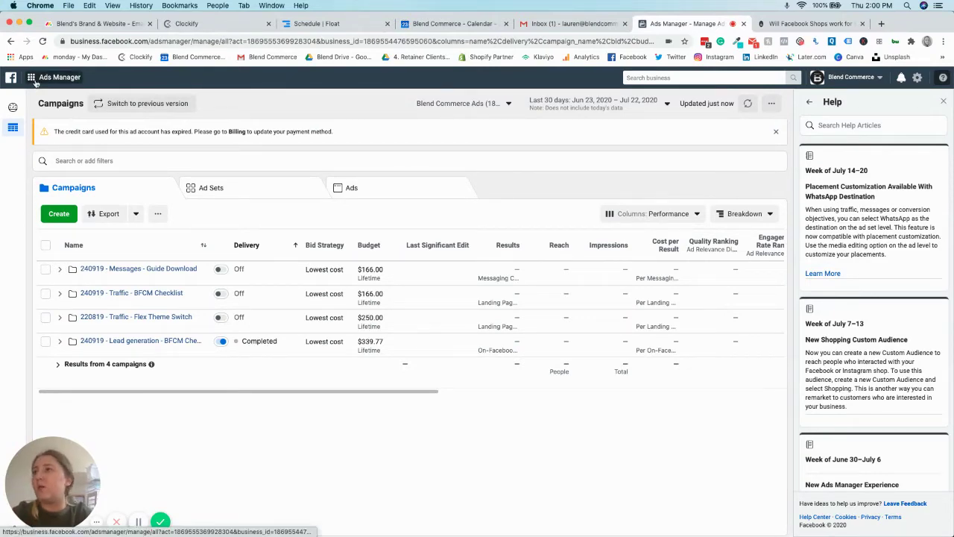
Step: Open the Ads Manager tools menu and expand it into the Explore All Tools window
{"action": "left_click", "coordinate": [33, 78]}
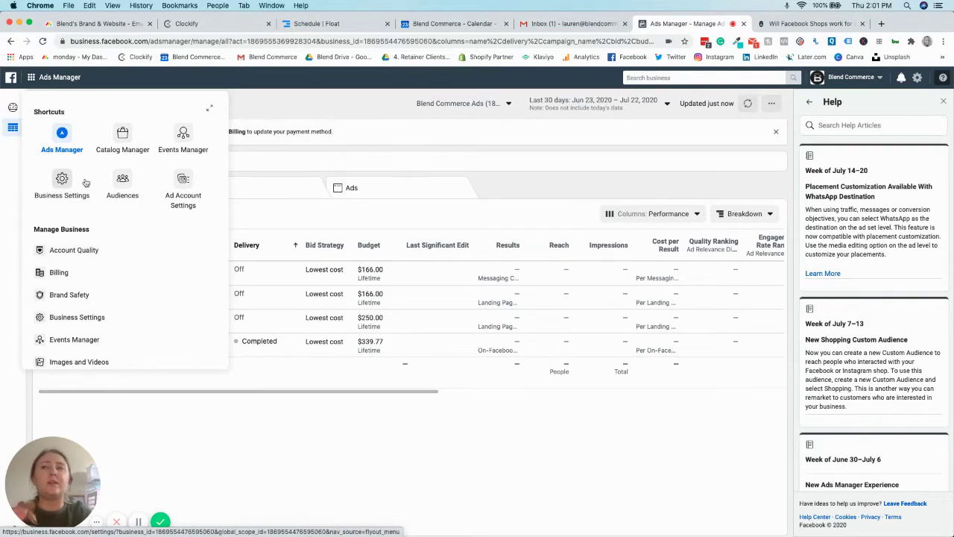
{"action": "left_click", "coordinate": [209, 109]}
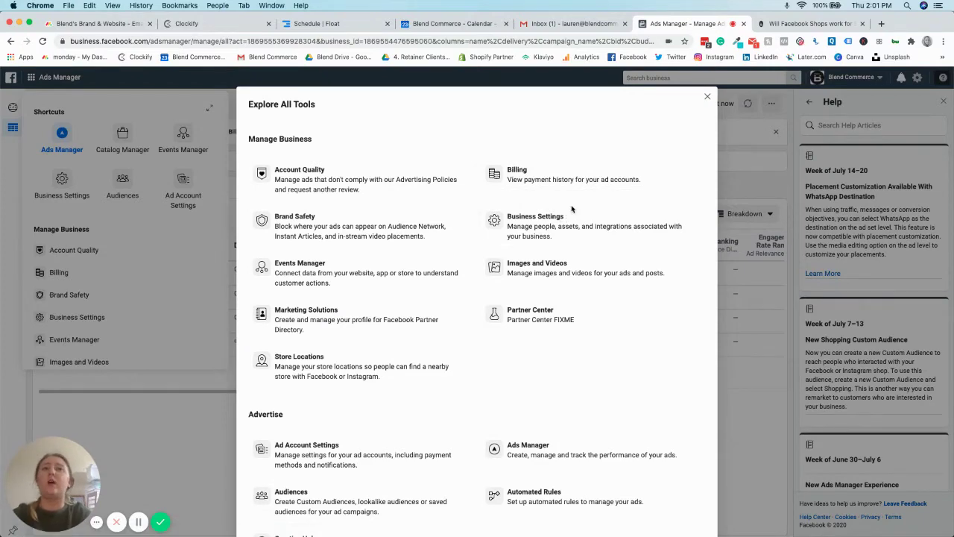
Step: Scroll through the Explore All Tools list, from Account Quality to Automated Rules
{"action": "scroll", "coordinate": [571, 208], "scroll_direction": "down", "scroll_amount": 5}
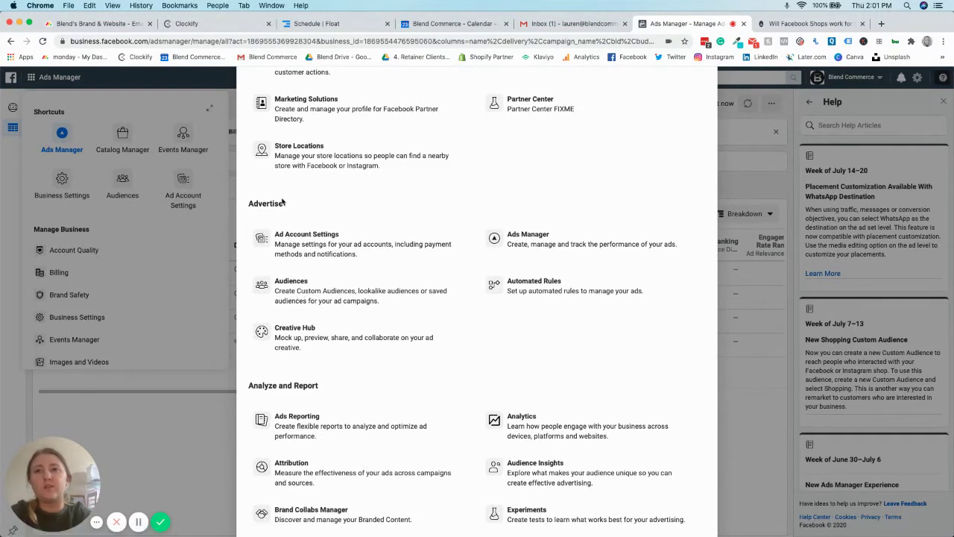
{"action": "scroll", "coordinate": [651, 124], "scroll_direction": "up", "scroll_amount": 5}
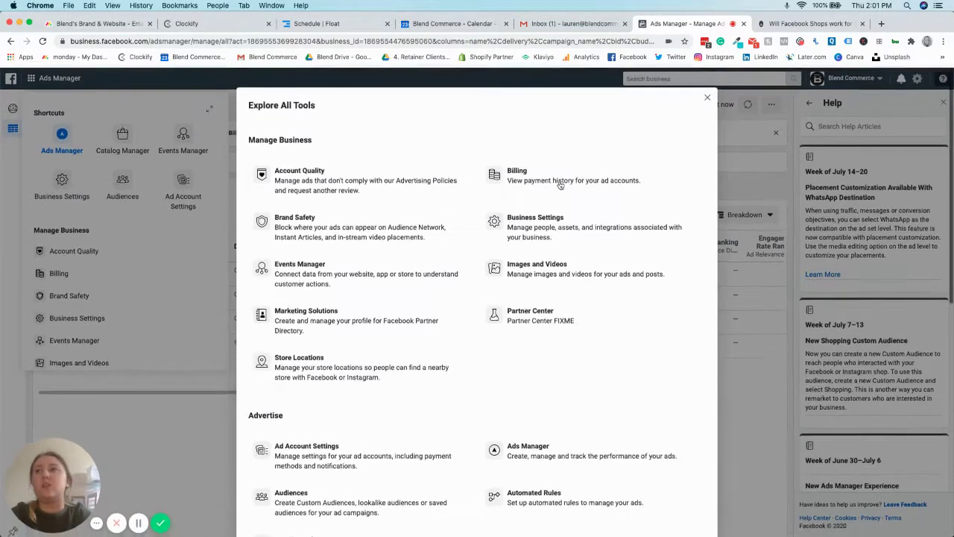
Step: Close the Explore All Tools overview and reopen the compact tools menu
{"action": "left_click", "coordinate": [708, 96]}
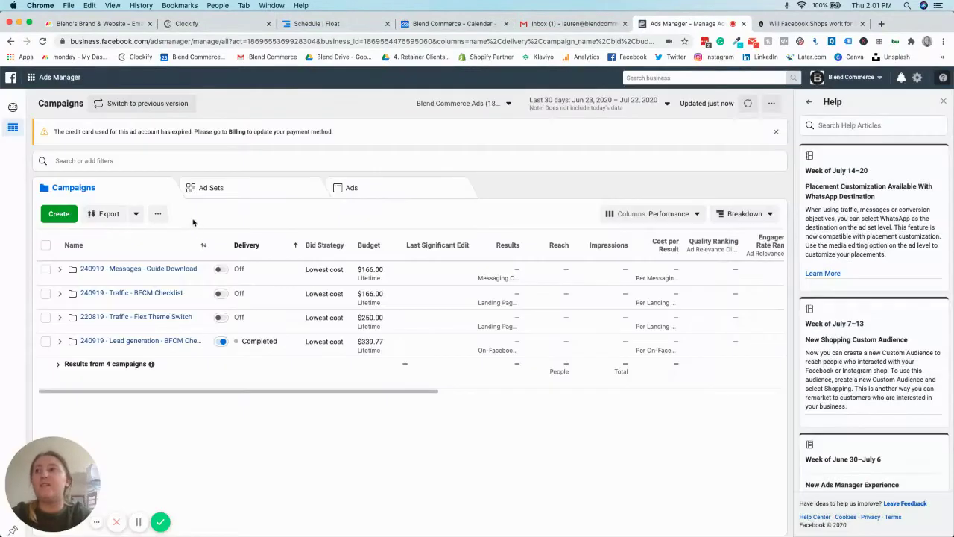
{"action": "left_click", "coordinate": [46, 78]}
{"action": "scroll", "coordinate": [149, 228], "scroll_direction": "down", "scroll_amount": 8}
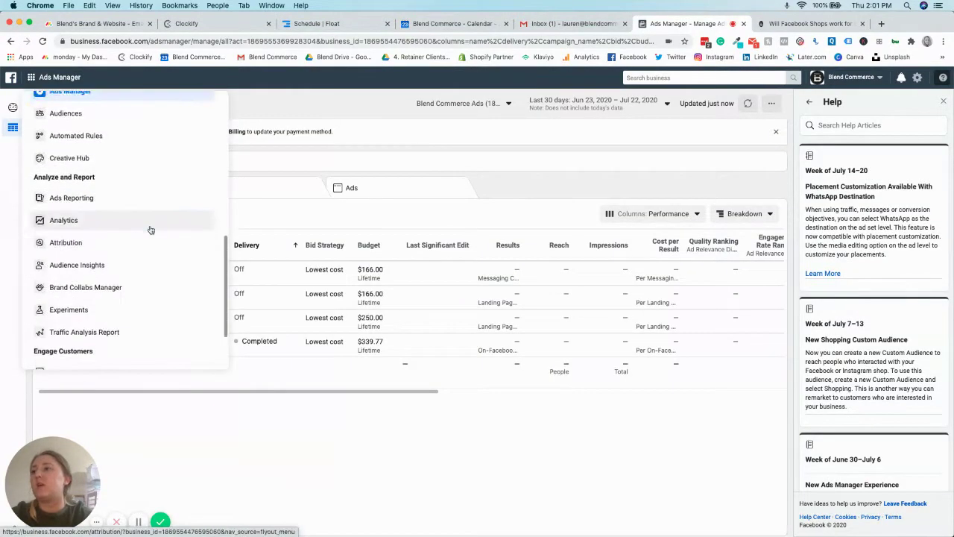
{"action": "scroll", "coordinate": [149, 229], "scroll_direction": "up", "scroll_amount": 6}
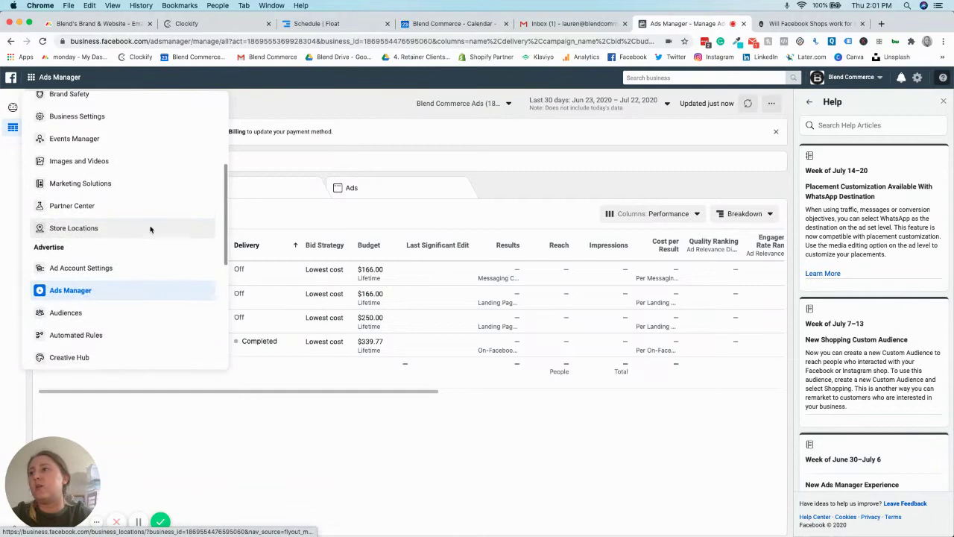
{"action": "scroll", "coordinate": [150, 230], "scroll_direction": "down", "scroll_amount": 8}
{"action": "scroll", "coordinate": [151, 230], "scroll_direction": "up", "scroll_amount": 5}
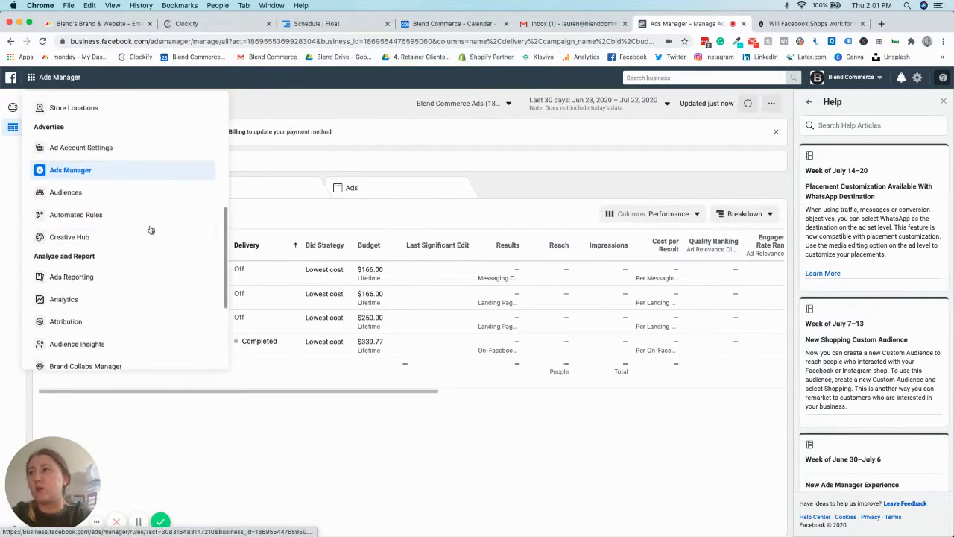
Step: Browse the tools menu shortcuts, such as Catalog Manager and Events Manager
{"action": "scroll", "coordinate": [151, 230], "scroll_direction": "up", "scroll_amount": 1}
{"action": "scroll", "coordinate": [150, 229], "scroll_direction": "up", "scroll_amount": 10}
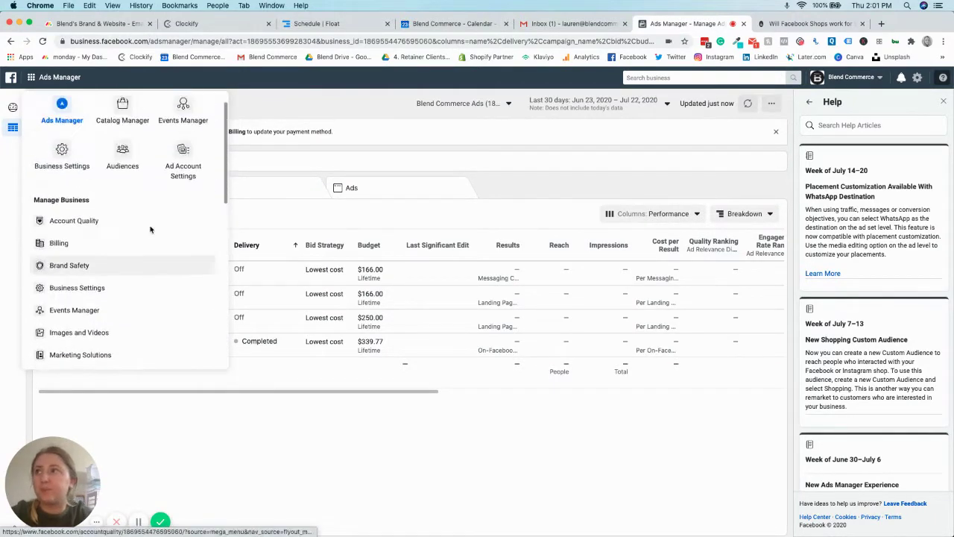
{"action": "scroll", "coordinate": [168, 170], "scroll_direction": "up", "scroll_amount": 1}
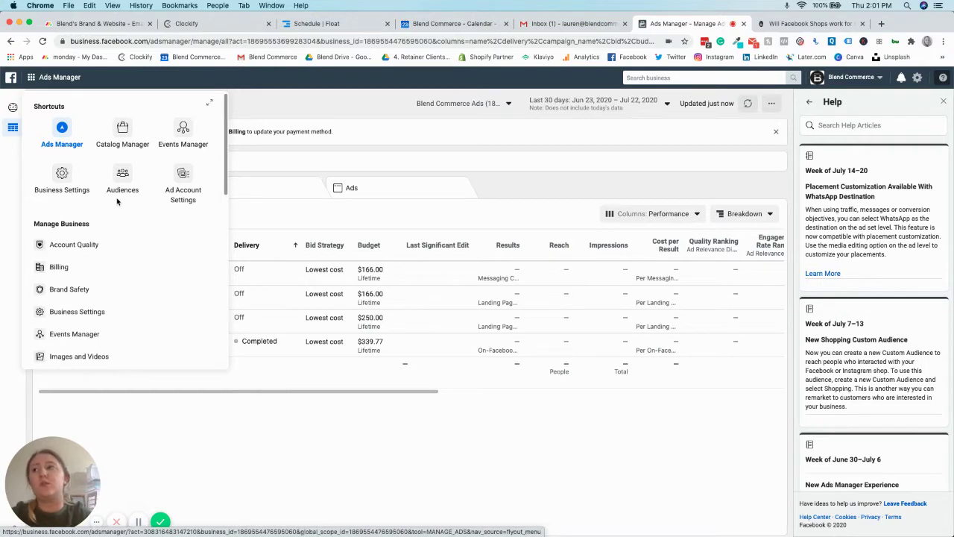
{"action": "scroll", "coordinate": [116, 201], "scroll_direction": "down", "scroll_amount": 3}
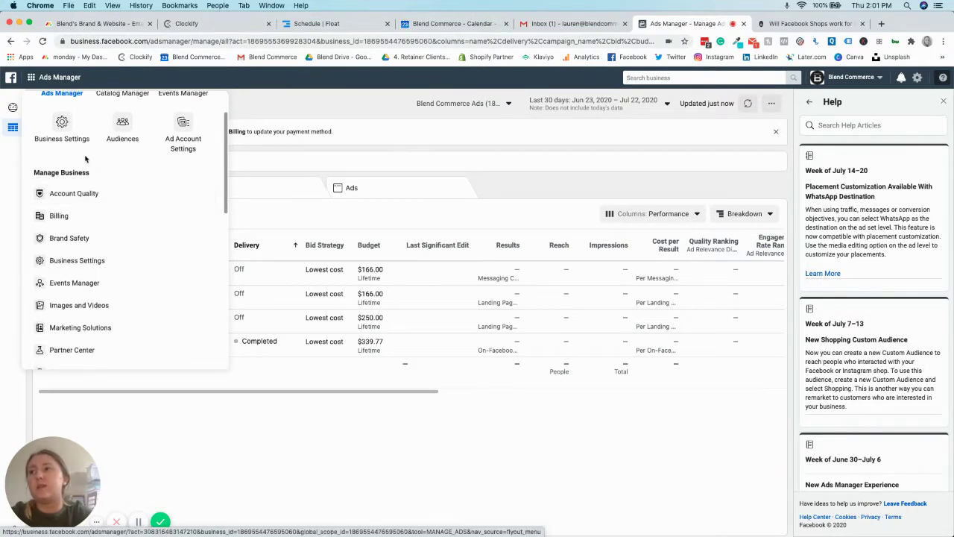
{"action": "scroll", "coordinate": [86, 158], "scroll_direction": "down", "scroll_amount": 1}
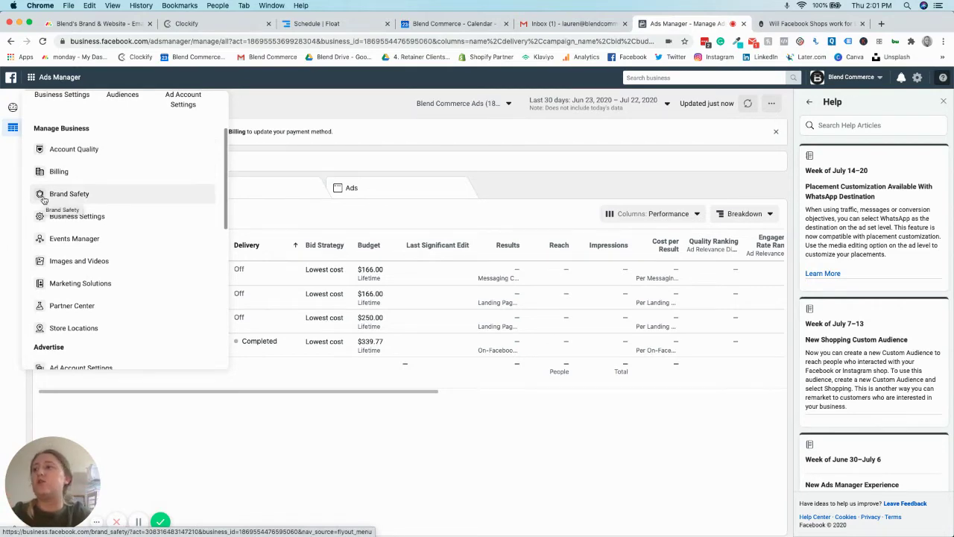
{"action": "scroll", "coordinate": [119, 176], "scroll_direction": "down", "scroll_amount": 1}
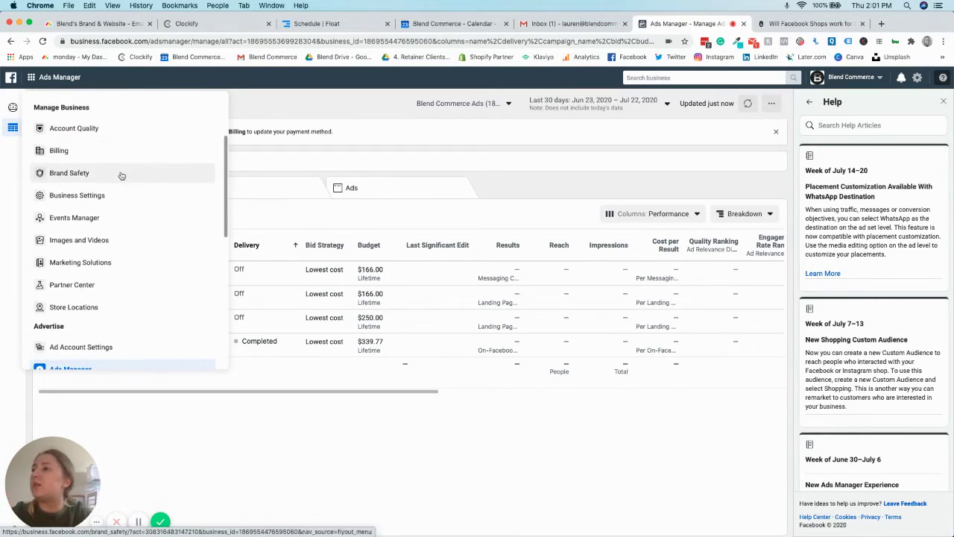
{"action": "scroll", "coordinate": [122, 176], "scroll_direction": "down", "scroll_amount": 1}
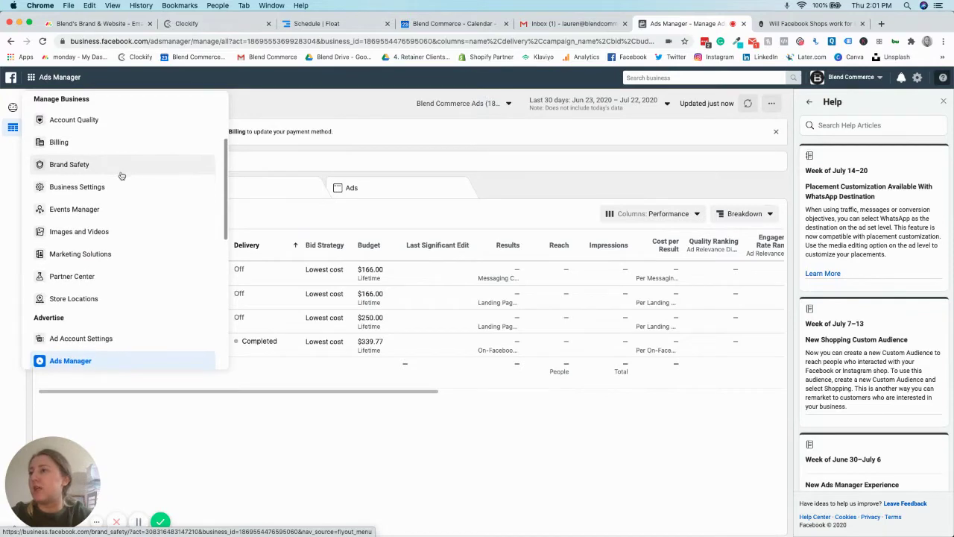
{"action": "scroll", "coordinate": [122, 176], "scroll_direction": "down", "scroll_amount": 5}
{"action": "scroll", "coordinate": [122, 176], "scroll_direction": "down", "scroll_amount": 4}
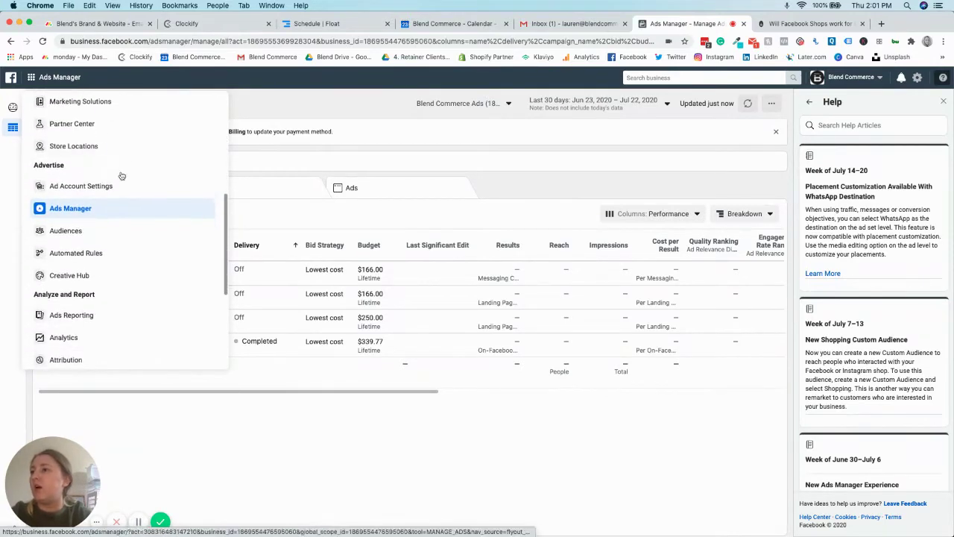
{"action": "scroll", "coordinate": [121, 176], "scroll_direction": "up", "scroll_amount": 1}
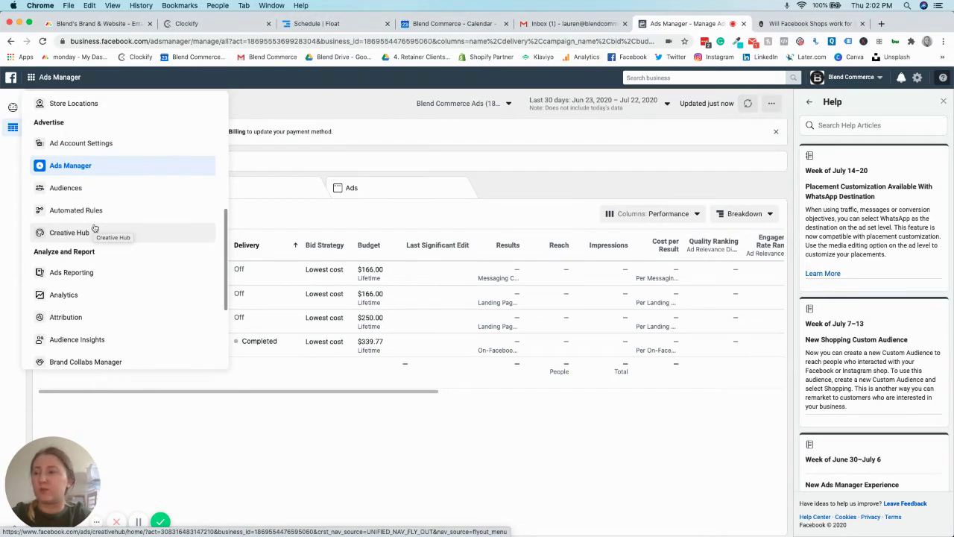
{"action": "scroll", "coordinate": [123, 244], "scroll_direction": "down", "scroll_amount": 5}
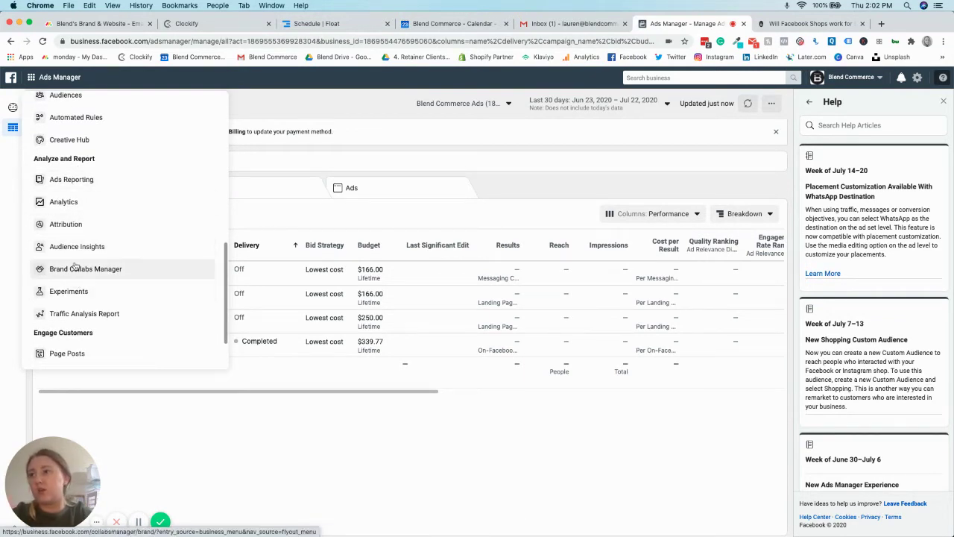
{"action": "scroll", "coordinate": [128, 175], "scroll_direction": "down", "scroll_amount": 1}
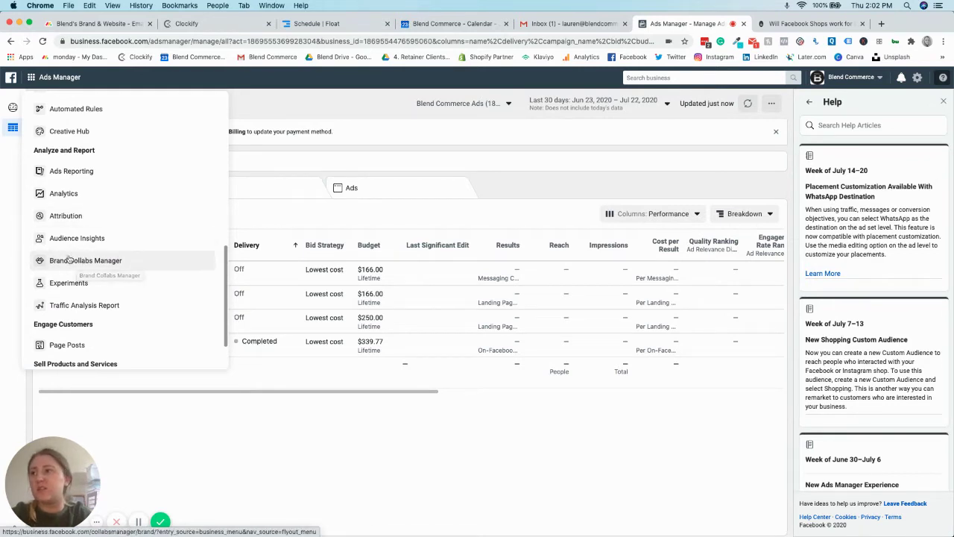
{"action": "scroll", "coordinate": [71, 262], "scroll_direction": "down", "scroll_amount": 2}
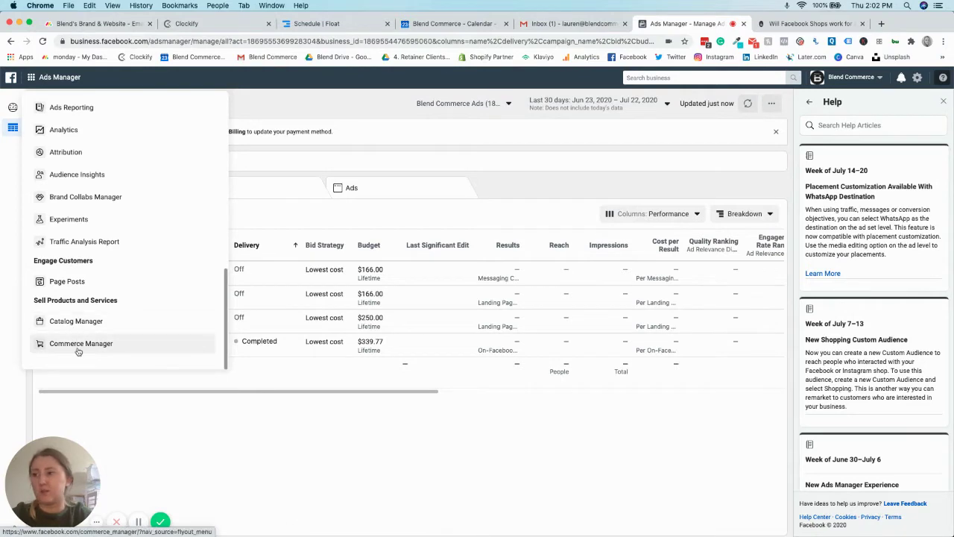
{"action": "scroll", "coordinate": [78, 348], "scroll_direction": "up", "scroll_amount": 10}
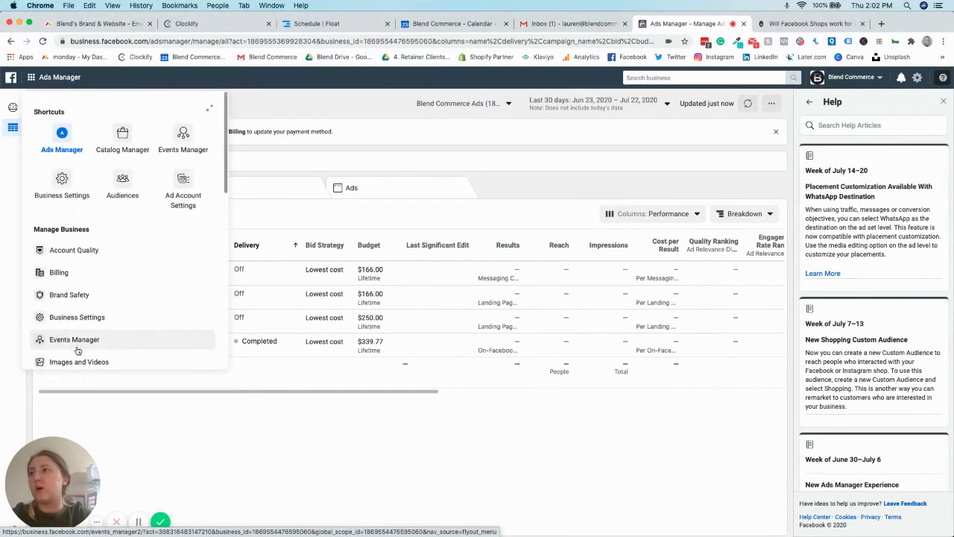
Step: Expand to Explore All Tools and open Audiences from the Advertise section
{"action": "left_click", "coordinate": [210, 109]}
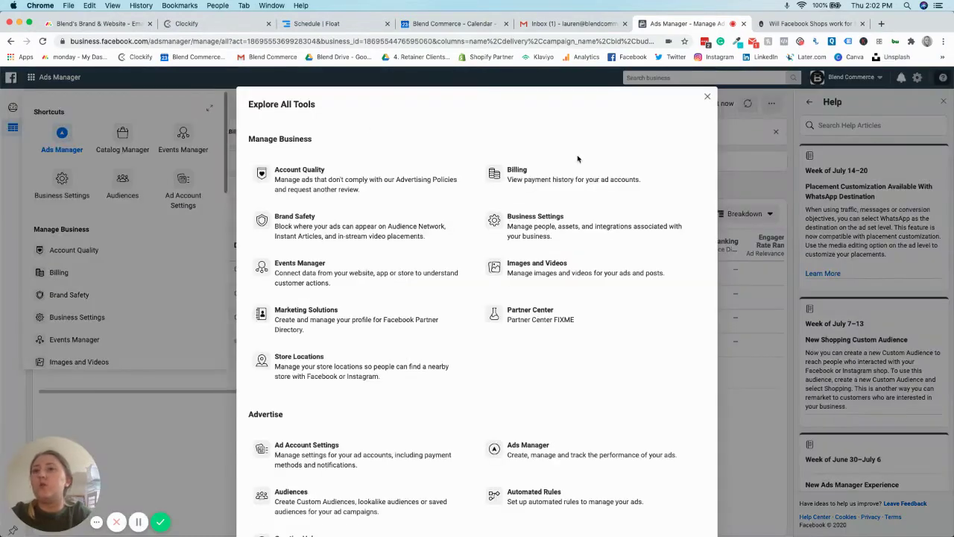
{"action": "scroll", "coordinate": [577, 155], "scroll_direction": "down", "scroll_amount": 1}
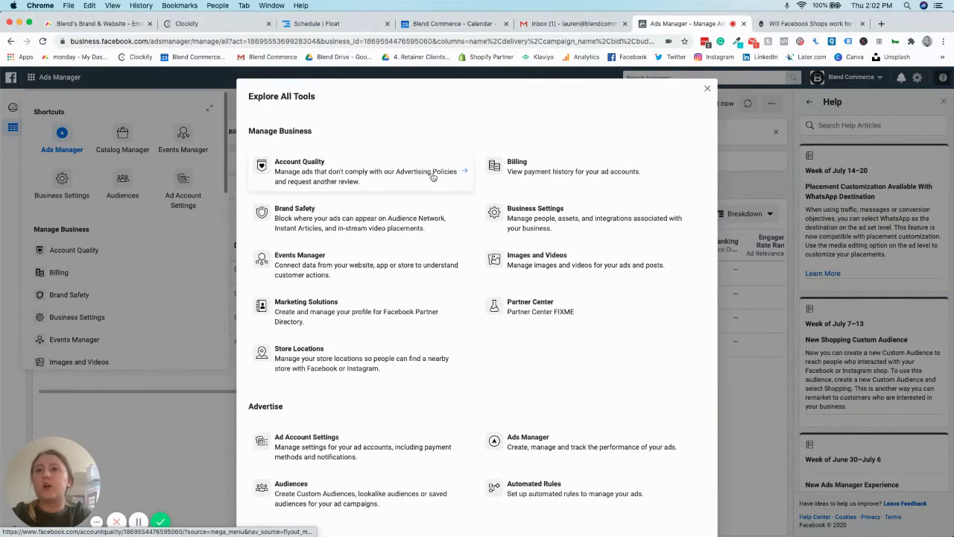
{"action": "scroll", "coordinate": [432, 177], "scroll_direction": "down", "scroll_amount": 5}
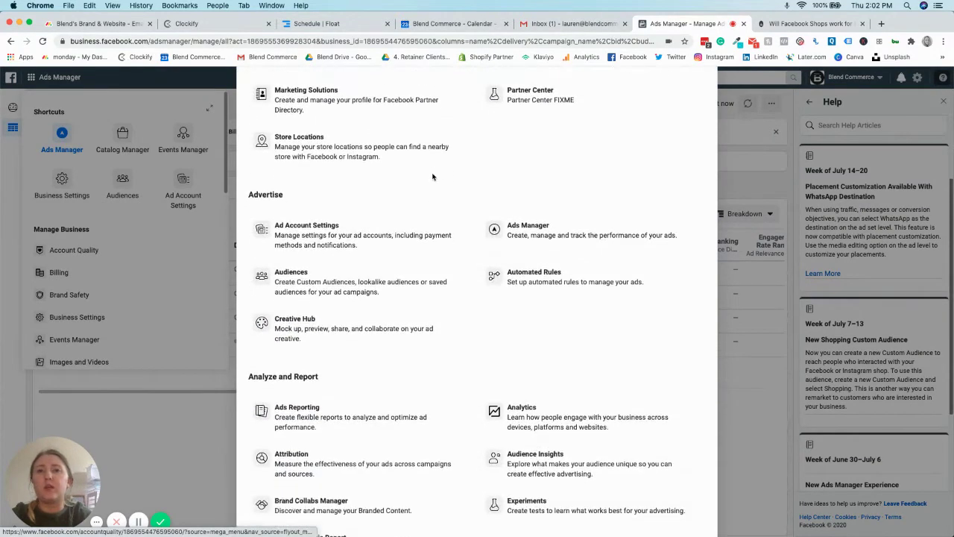
{"action": "scroll", "coordinate": [432, 177], "scroll_direction": "down", "scroll_amount": 5}
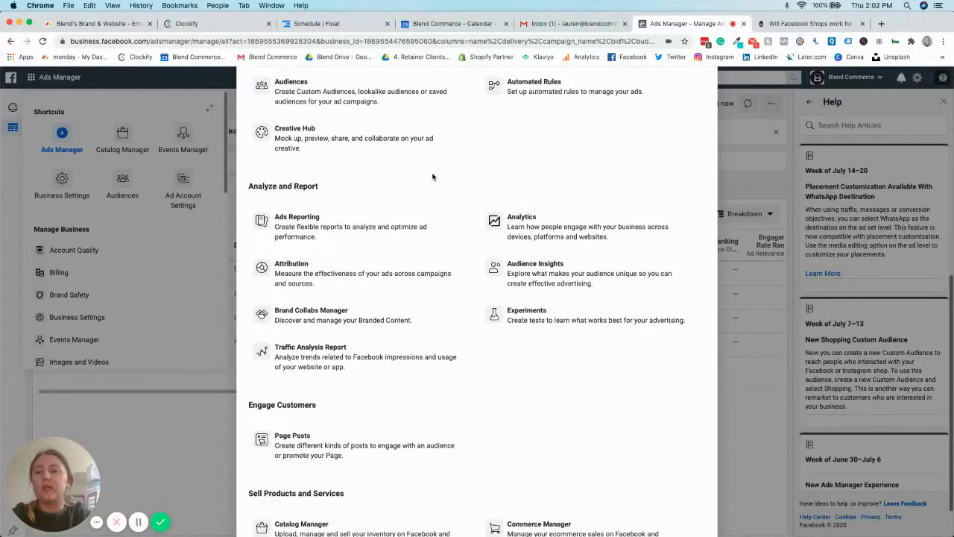
{"action": "scroll", "coordinate": [432, 179], "scroll_direction": "up", "scroll_amount": 3}
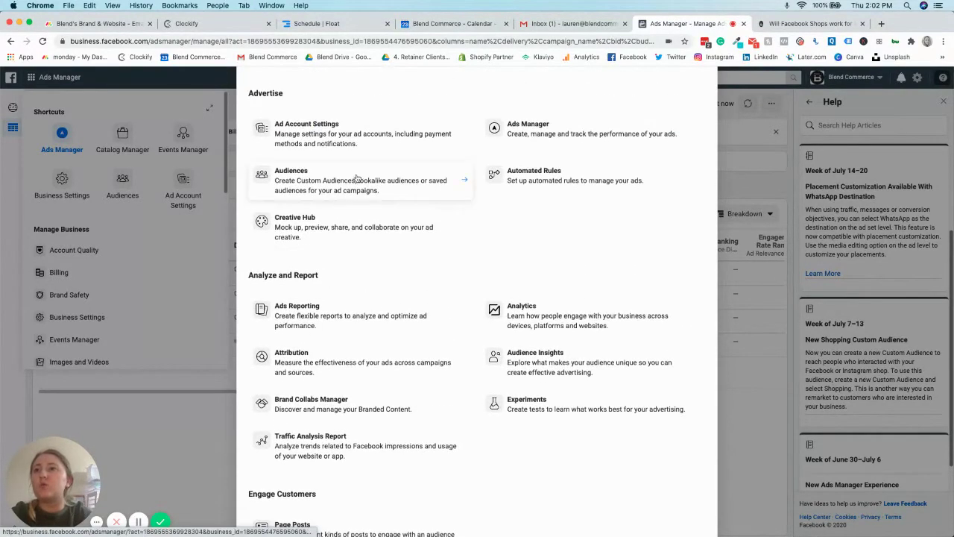
{"action": "left_click", "coordinate": [354, 180]}
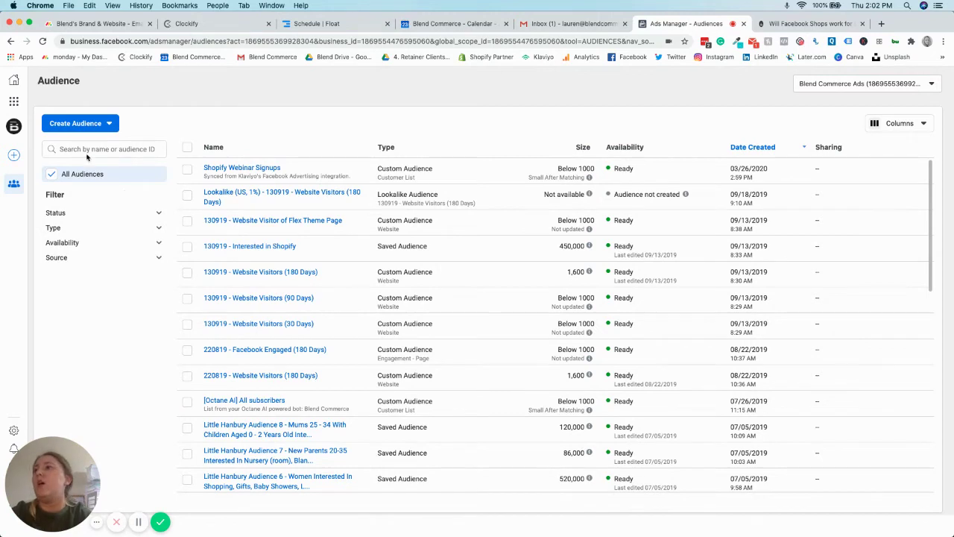
{"action": "left_click", "coordinate": [159, 214]}
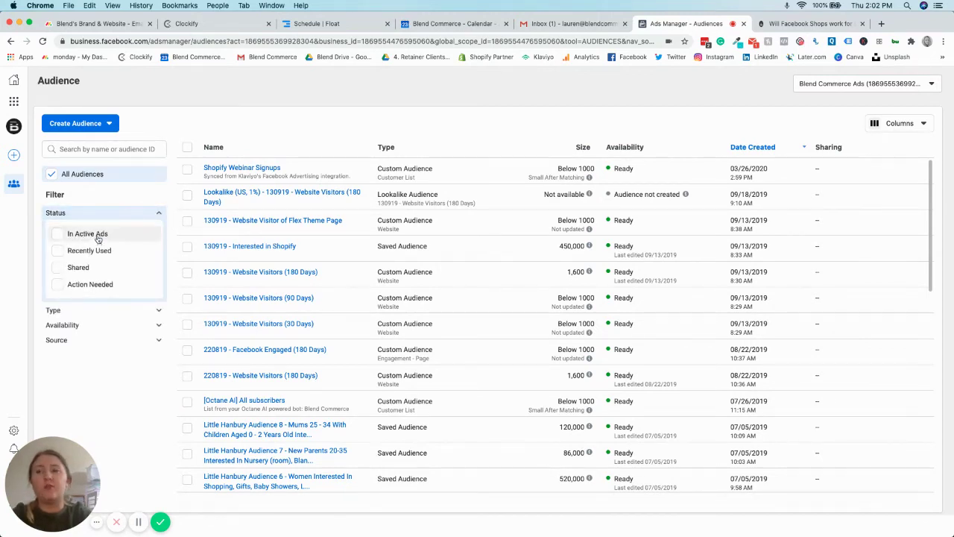
{"action": "left_click", "coordinate": [156, 215]}
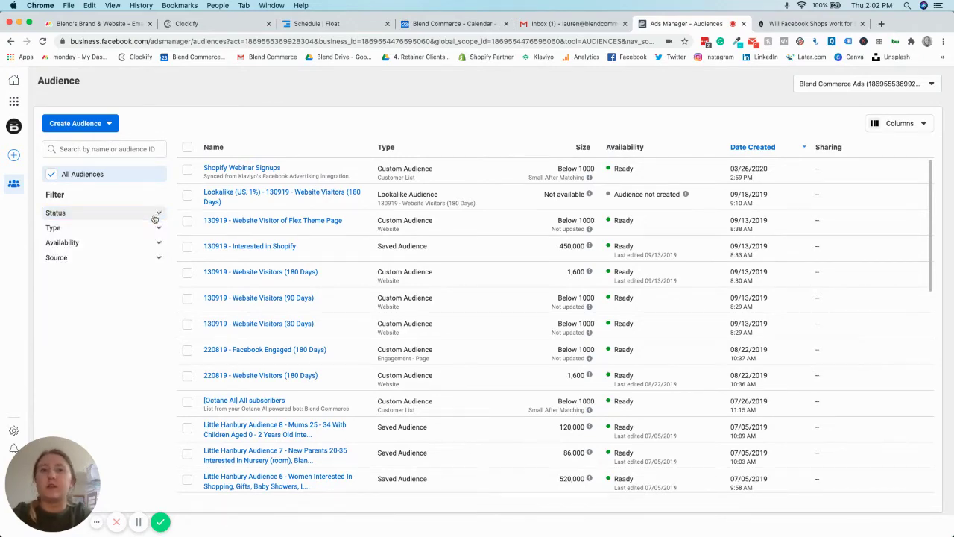
{"action": "left_click", "coordinate": [158, 231]}
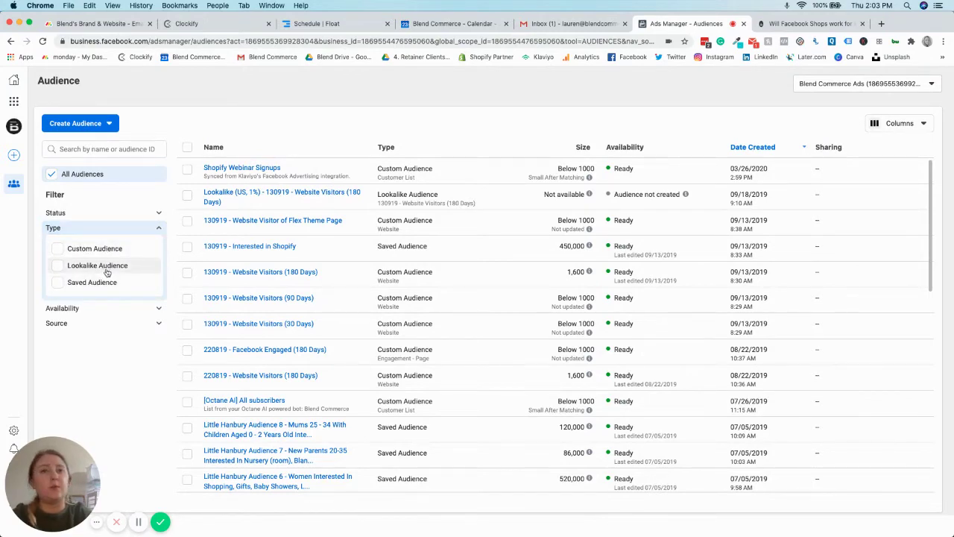
{"action": "left_click", "coordinate": [149, 230]}
{"action": "left_click", "coordinate": [142, 243]}
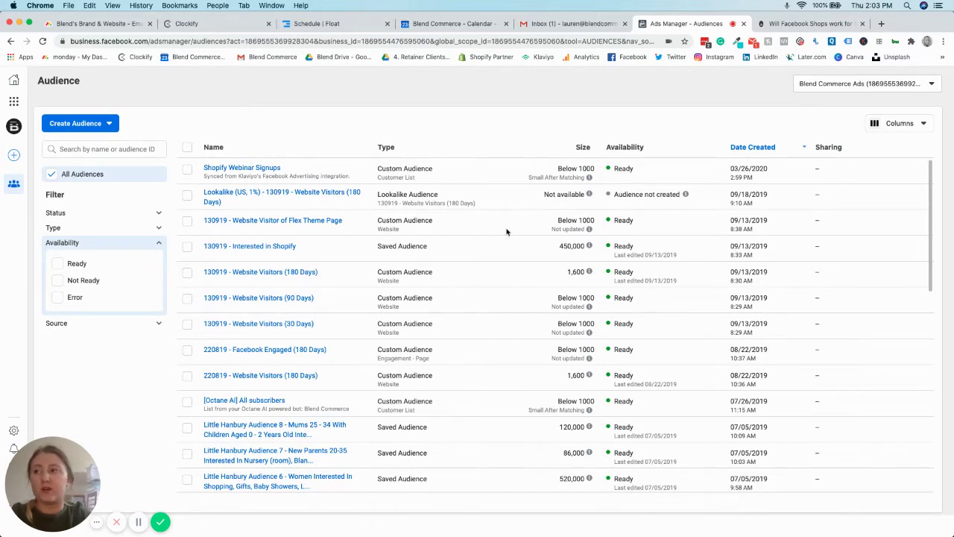
{"action": "left_click", "coordinate": [153, 243]}
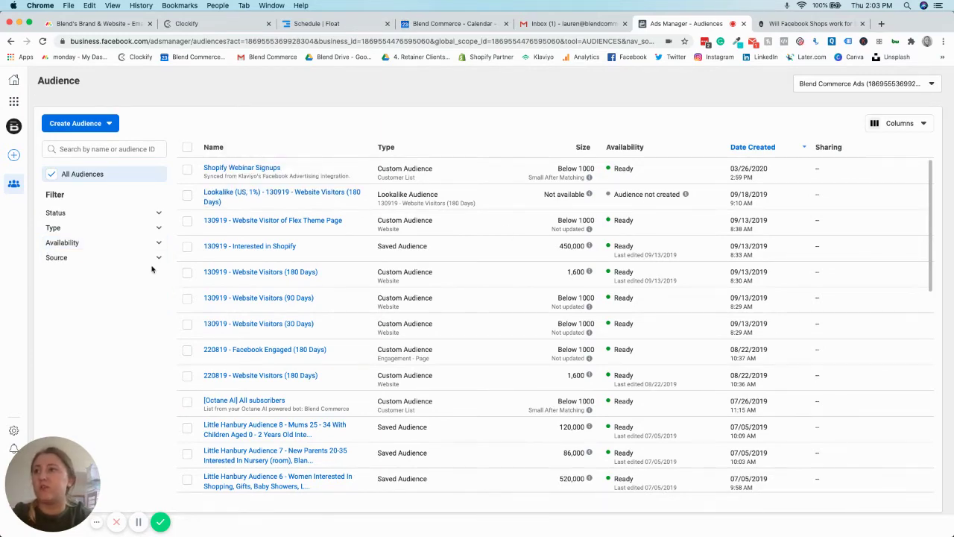
{"action": "left_click", "coordinate": [149, 258]}
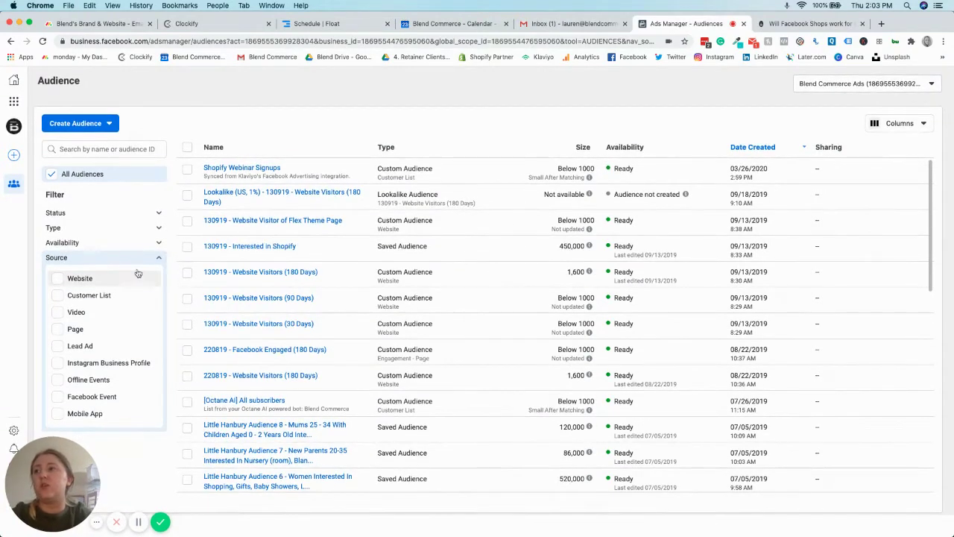
{"action": "left_click", "coordinate": [149, 257]}
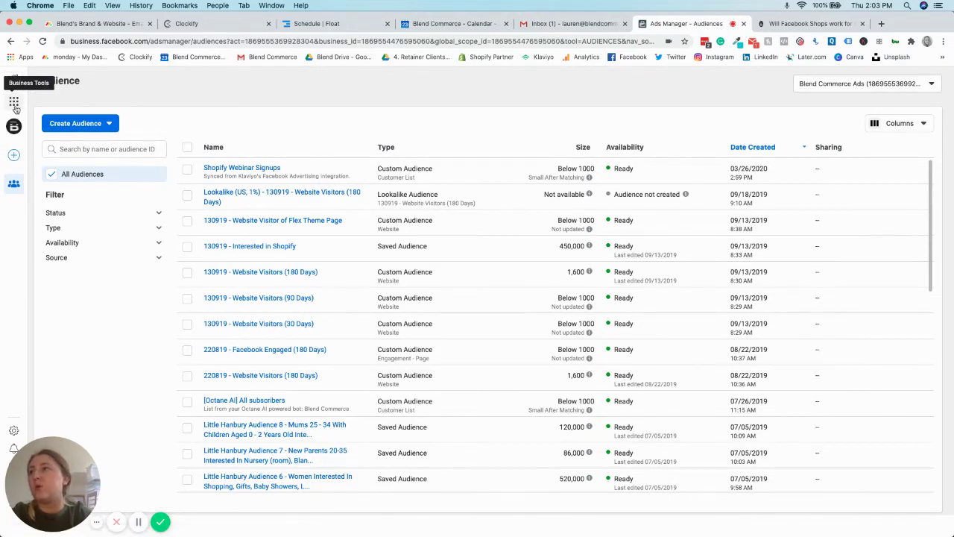
{"action": "mouse_move", "coordinate": [14, 182]}
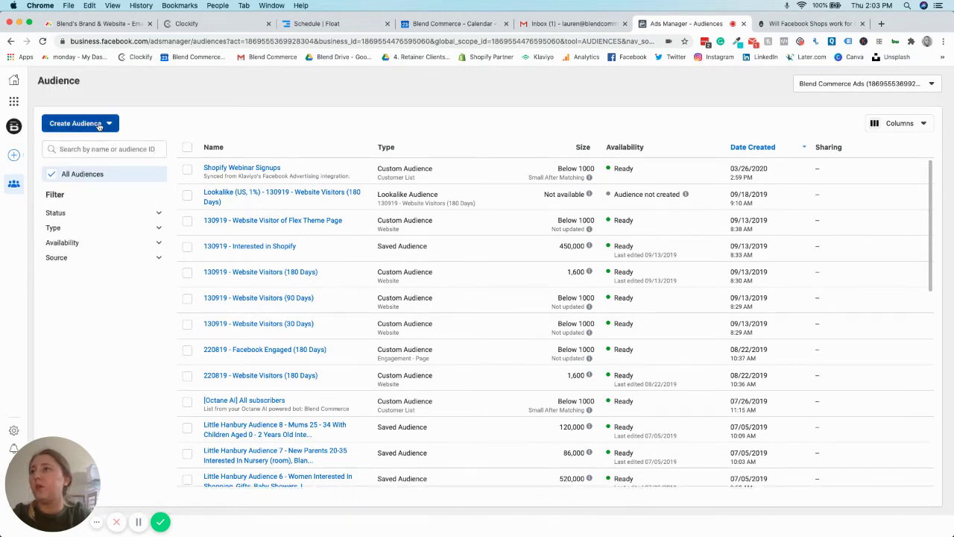
{"action": "left_click", "coordinate": [100, 123]}
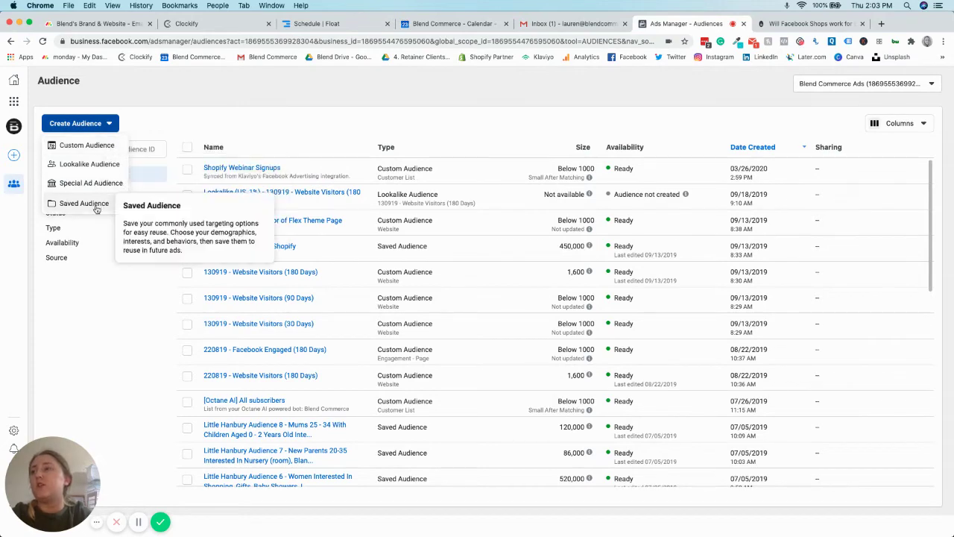
{"action": "mouse_move", "coordinate": [100, 149]}
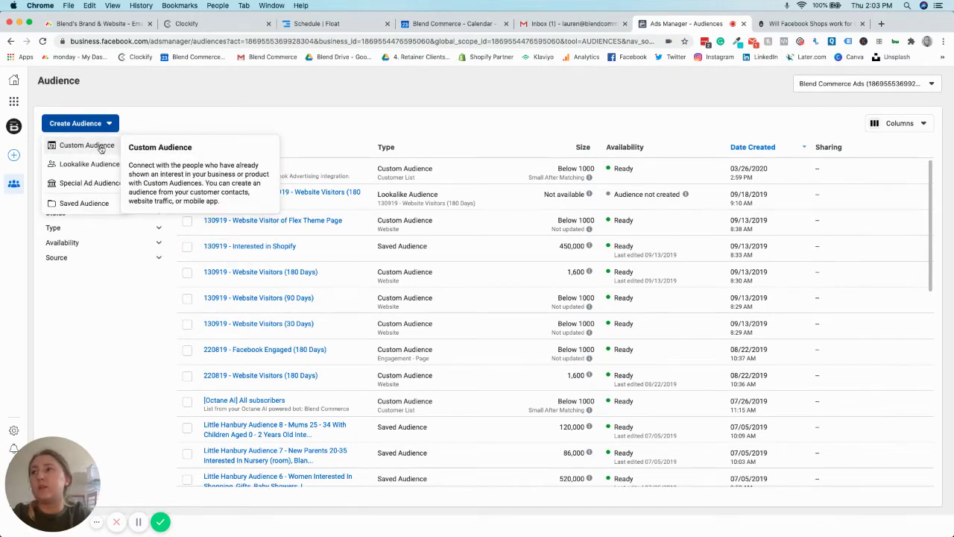
{"action": "left_click", "coordinate": [101, 148]}
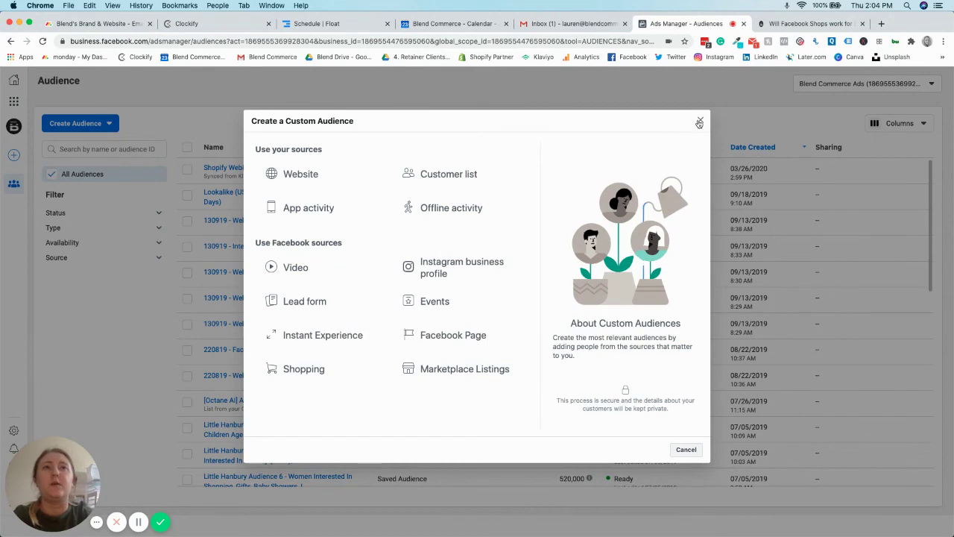
{"action": "left_click", "coordinate": [699, 123]}
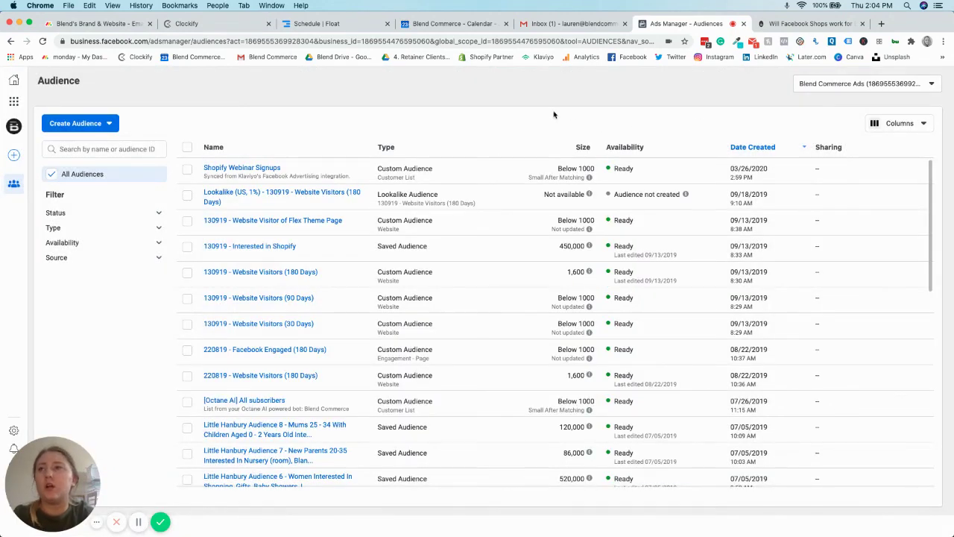